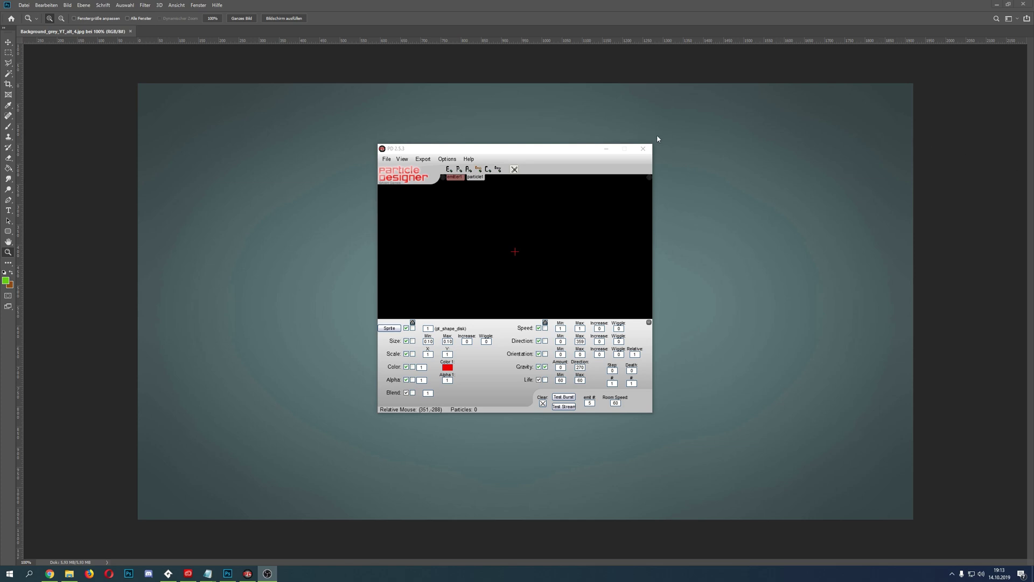
- Reposition the Particle Designer window and emit a trail of the default red particles across the preview
mouse_move(547, 151)
left_mouse_down()
mouse_move(636, 150)
mouse_move(585, 143)
mouse_move(582, 177)
mouse_move(536, 156)
mouse_move(544, 157)
left_mouse_up()
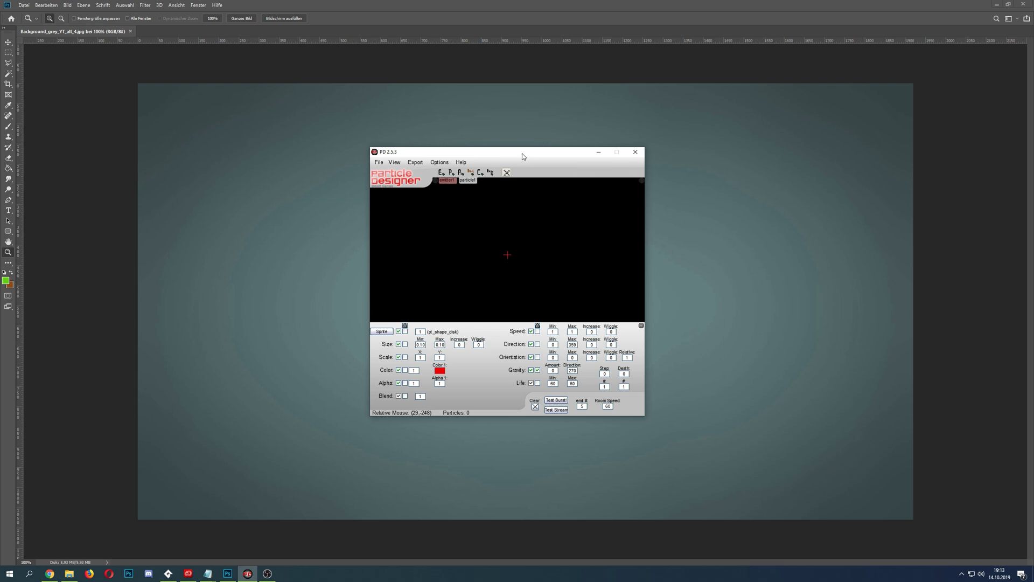
left_click_drag(522, 153, 558, 138)
mouse_move(547, 229)
left_mouse_down()
mouse_move(598, 275)
mouse_move(569, 211)
mouse_move(512, 210)
mouse_move(511, 268)
mouse_move(584, 234)
mouse_move(546, 266)
mouse_move(516, 265)
mouse_move(538, 293)
mouse_move(532, 246)
mouse_move(569, 212)
mouse_move(517, 212)
mouse_move(571, 254)
mouse_move(530, 268)
mouse_move(542, 240)
mouse_move(583, 212)
mouse_move(526, 205)
mouse_move(525, 245)
mouse_move(507, 267)
mouse_move(599, 270)
left_mouse_up()
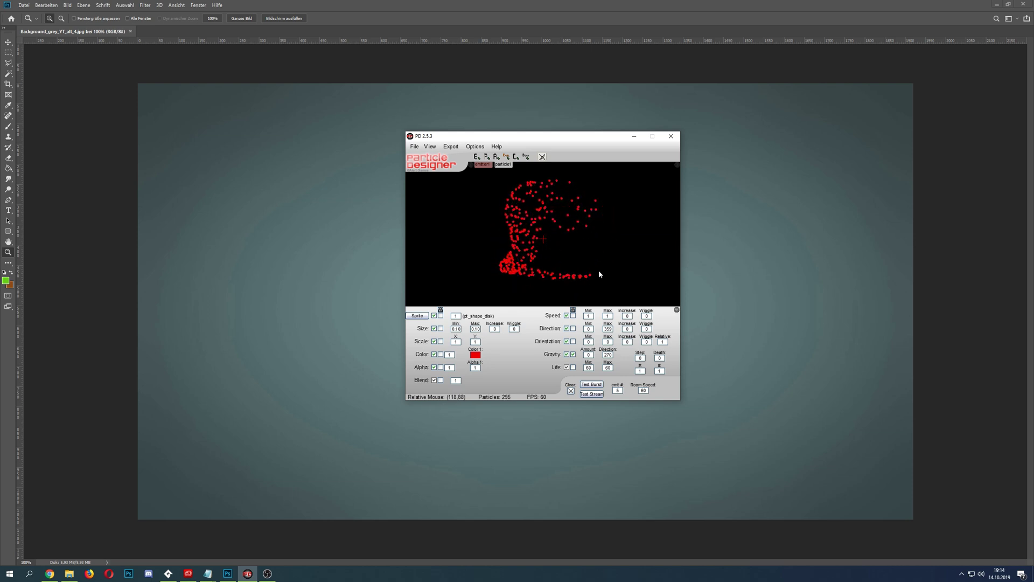
- Switch to GameMaker Studio 2 and examine the white hit ring's particle code in o_Particle_Setup's Create event, especially its part_type_size arguments
left_click(169, 574)
left_click(504, 351)
scroll(509, 361, "up", 4)
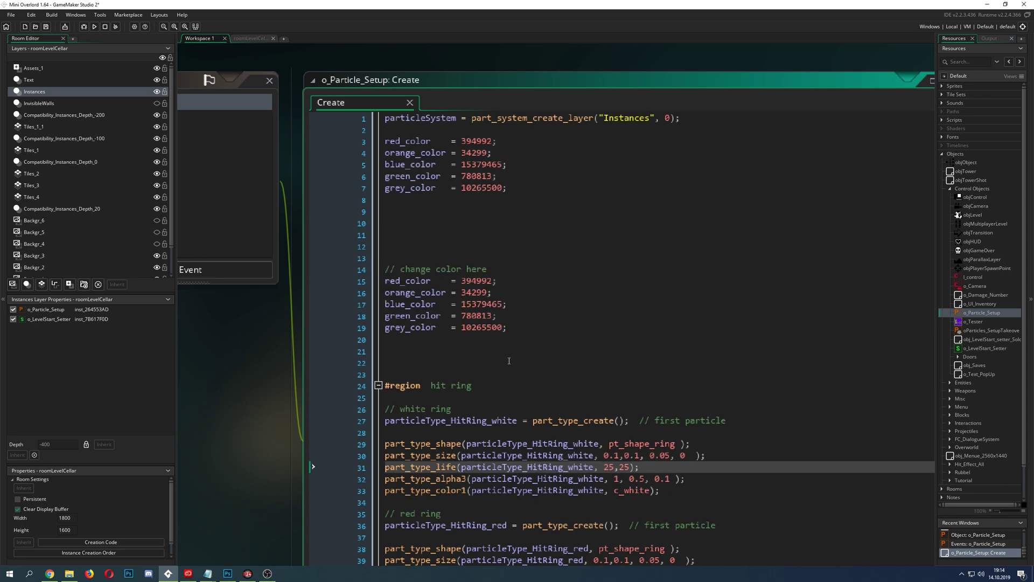
left_click_drag(177, 377, 8, 381)
scroll(82, 380, "down", 2)
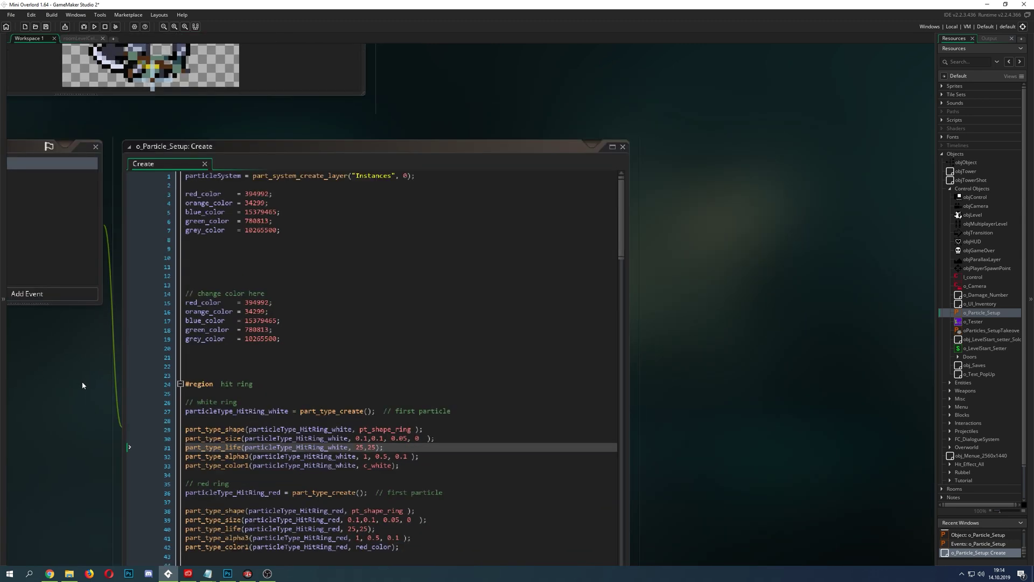
left_click_drag(82, 381, 212, 425)
scroll(211, 424, "up", 2)
left_click_drag(623, 441, 688, 442)
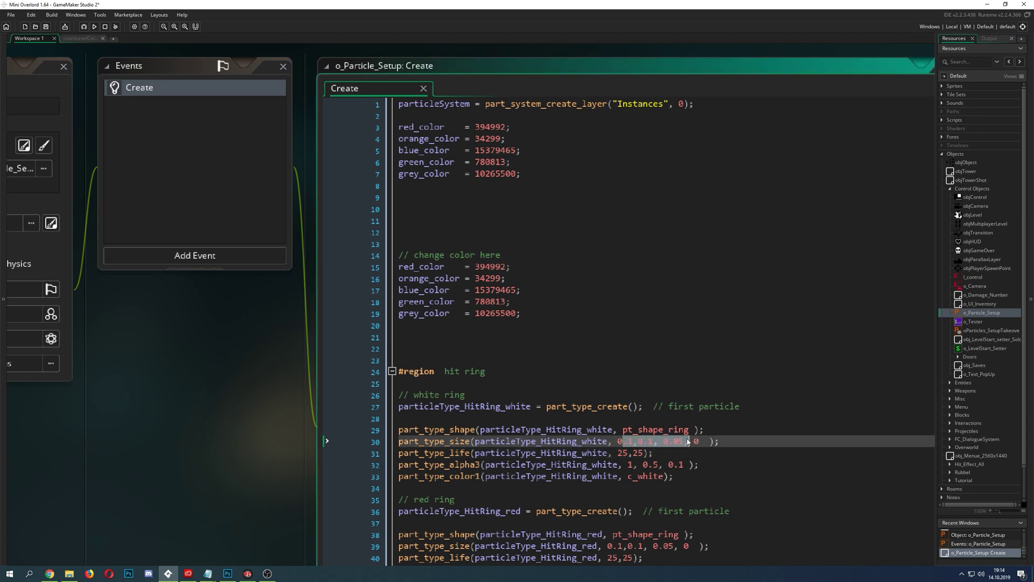
scroll(231, 469, "down", 1)
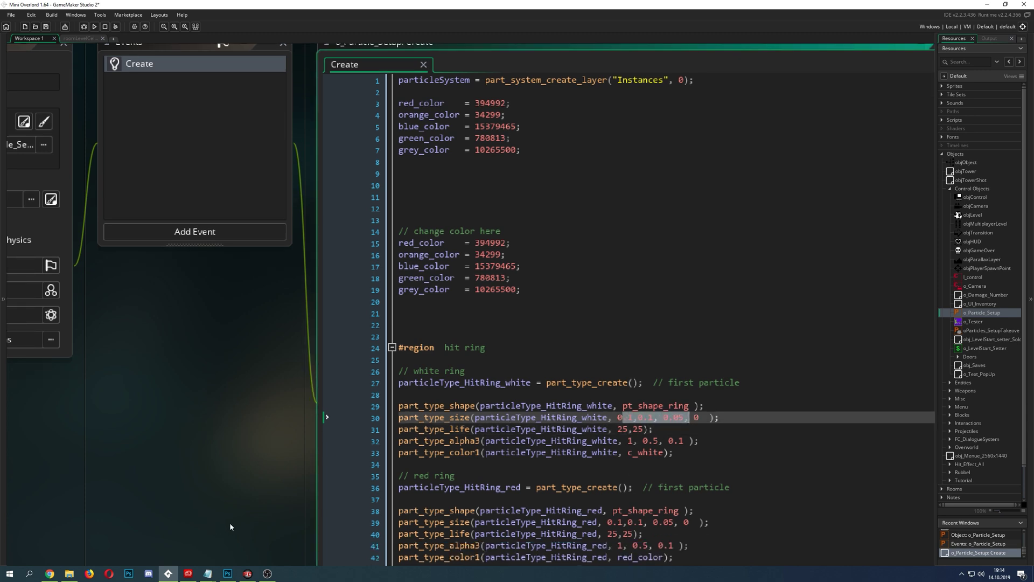
- Return to Particle Designer and position its window over the grey Photoshop background image
left_click(248, 573)
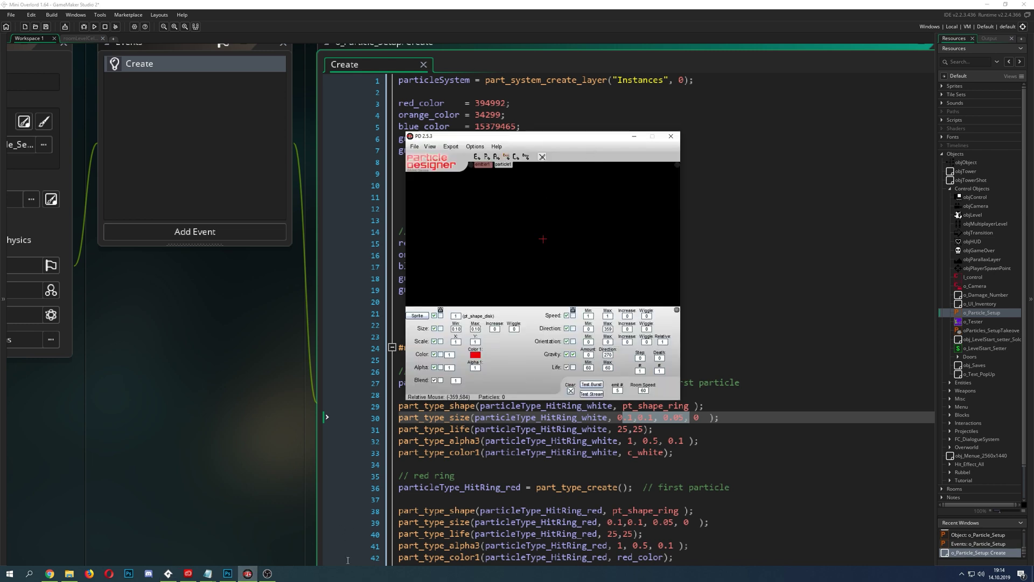
left_click(227, 573)
left_click(247, 573)
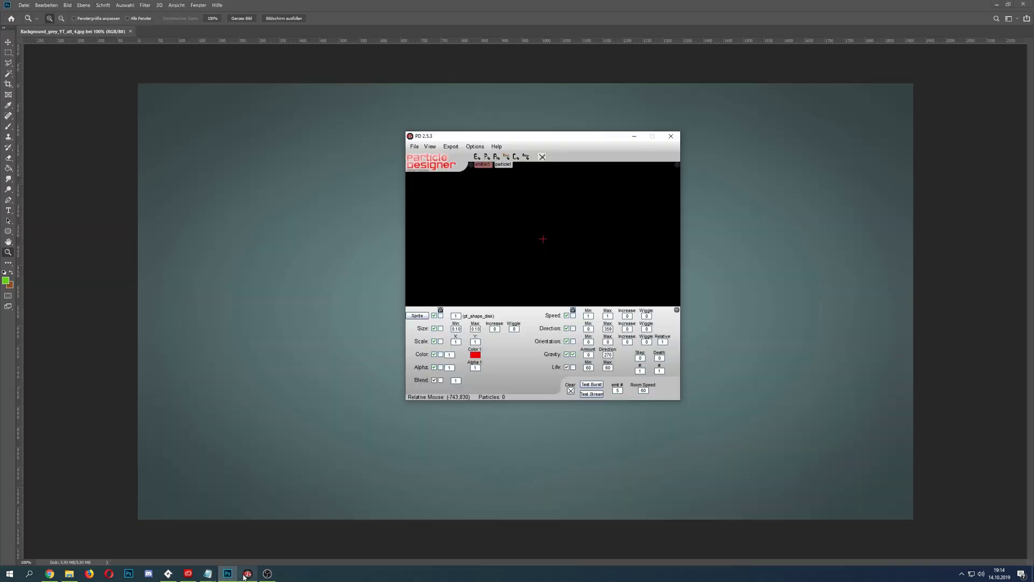
left_click_drag(567, 143, 543, 148)
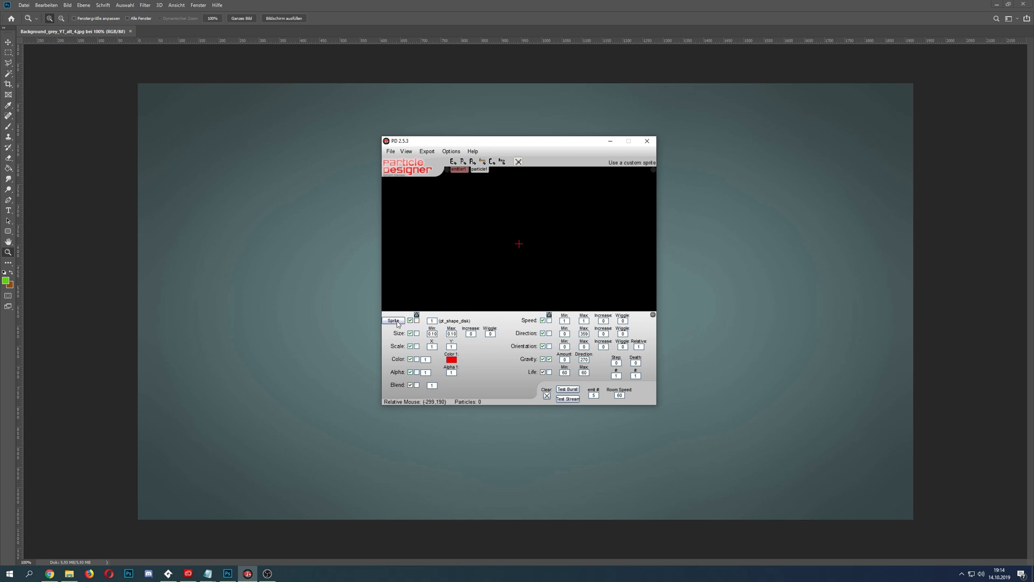
- Give the particle three colours, with dark green as Color 2 and light blue as Color 3
left_click(432, 321)
left_click(434, 323)
left_click(427, 362)
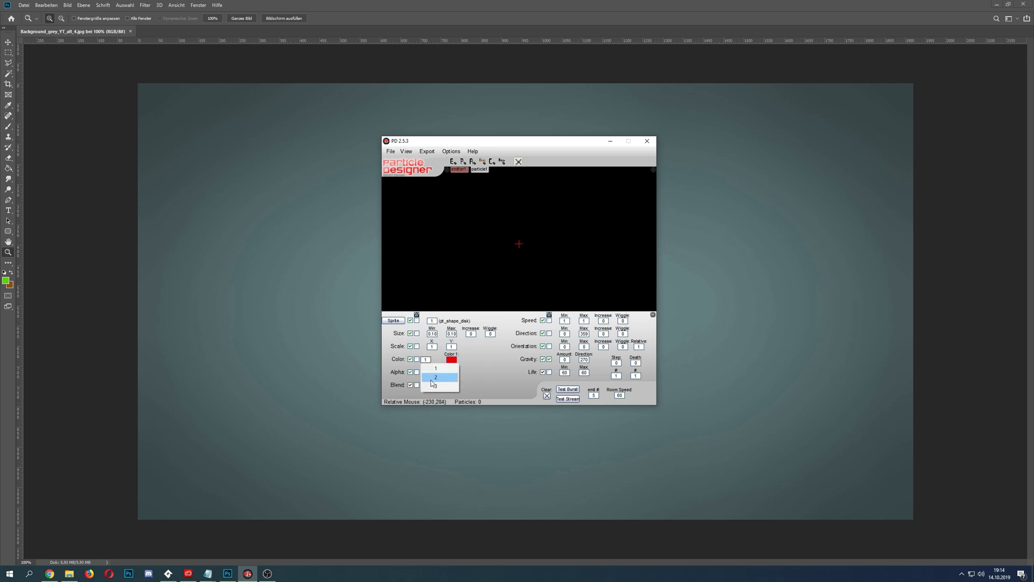
left_click(455, 368)
left_click(470, 360)
left_click(500, 202)
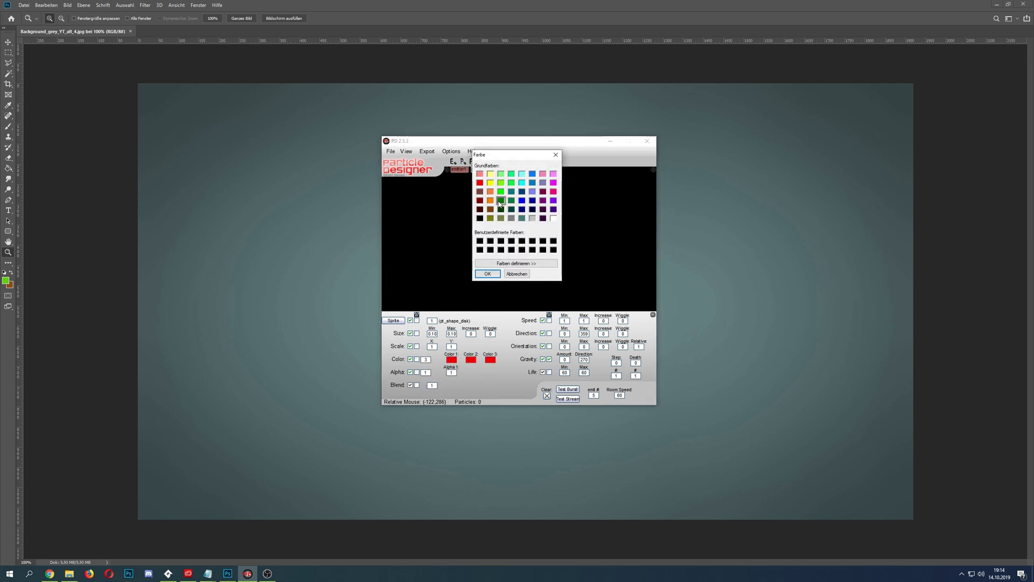
left_click(487, 273)
left_click(490, 360)
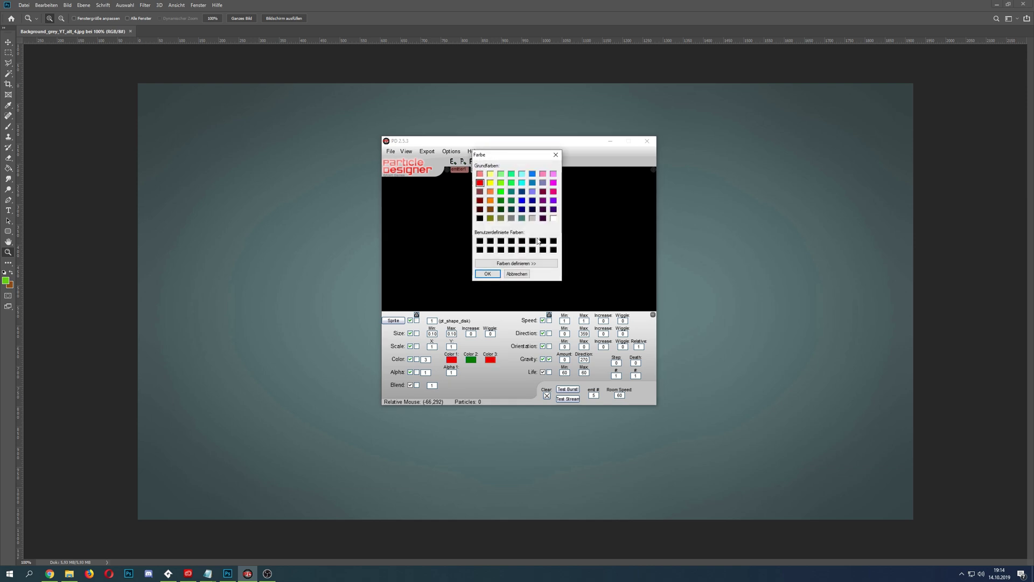
left_click(532, 173)
left_click(488, 273)
- Preview the three-colour particle with trails across the preview area and with the test stream
mouse_move(489, 259)
left_mouse_down()
mouse_move(508, 230)
mouse_move(494, 234)
mouse_move(517, 255)
mouse_move(486, 265)
mouse_move(556, 243)
mouse_move(491, 222)
mouse_move(517, 264)
mouse_move(503, 263)
mouse_move(566, 230)
mouse_move(502, 238)
mouse_move(502, 260)
mouse_move(562, 248)
mouse_move(485, 224)
mouse_move(490, 265)
mouse_move(565, 266)
mouse_move(527, 221)
mouse_move(484, 225)
mouse_move(535, 266)
mouse_move(495, 265)
left_mouse_up()
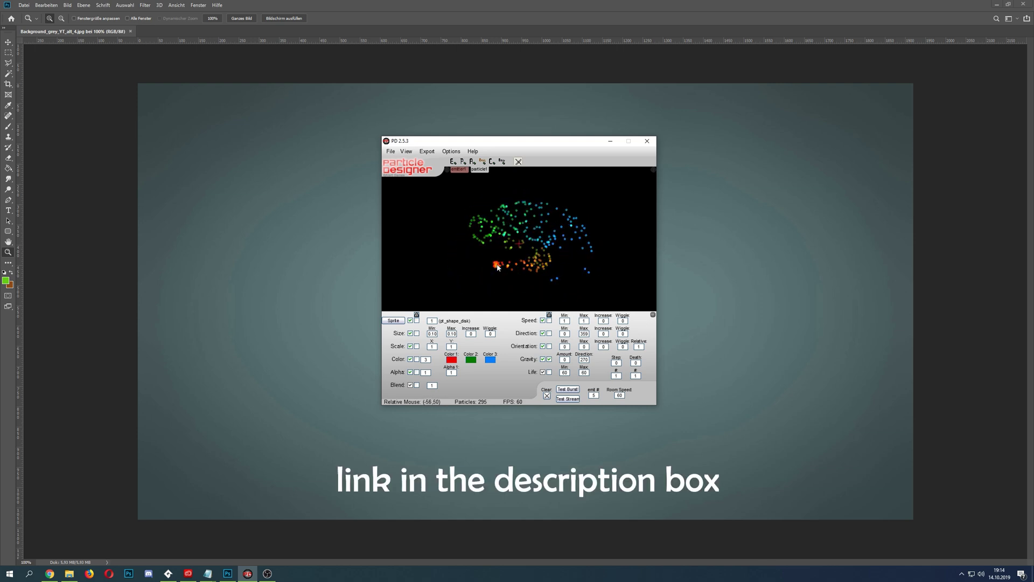
left_click(567, 398)
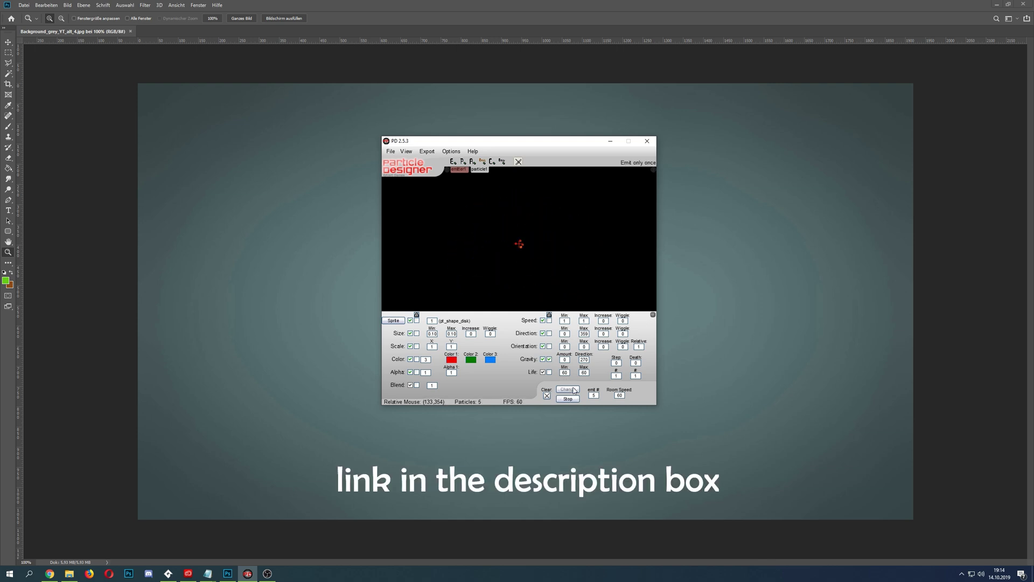
left_click(567, 399)
left_click(568, 399)
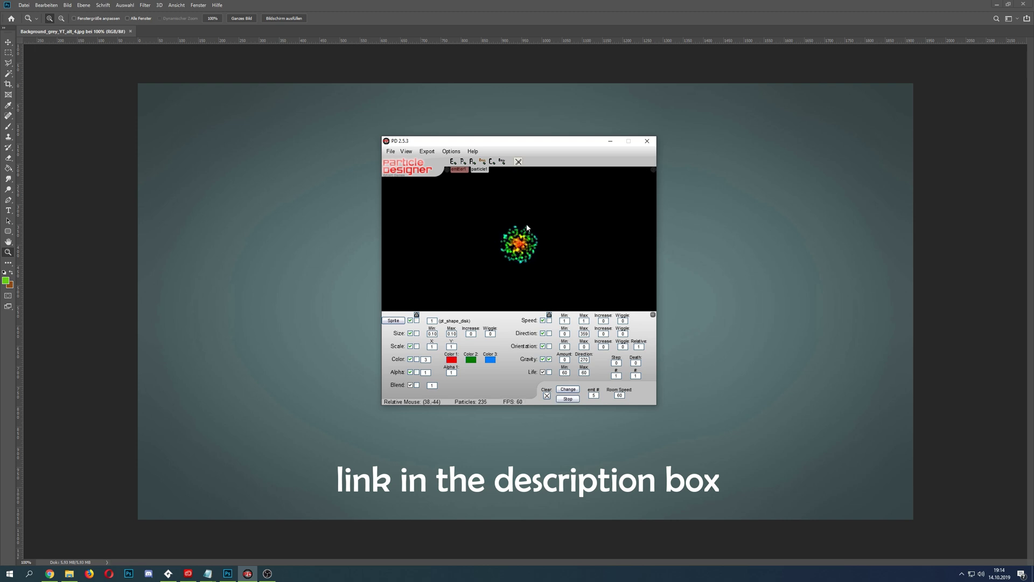
left_click(574, 399)
mouse_move(557, 221)
left_mouse_down()
mouse_move(537, 240)
mouse_move(529, 275)
mouse_move(496, 255)
mouse_move(543, 223)
mouse_move(510, 213)
mouse_move(483, 265)
left_mouse_up()
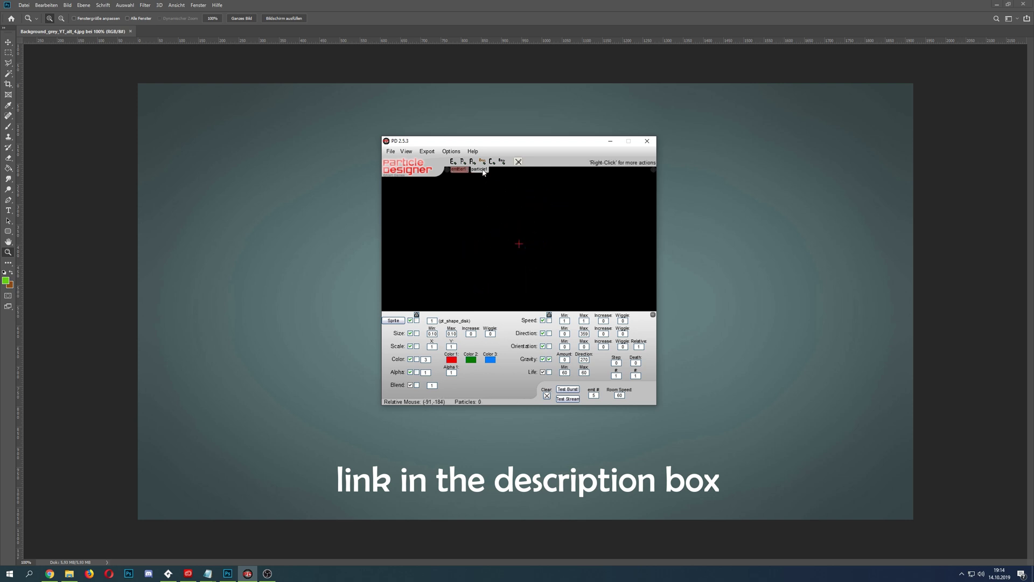
mouse_move(514, 211)
left_mouse_down()
mouse_move(530, 282)
mouse_move(502, 280)
left_mouse_up()
mouse_move(521, 226)
left_mouse_down()
mouse_move(525, 266)
mouse_move(487, 264)
mouse_move(543, 249)
mouse_move(492, 217)
mouse_move(539, 262)
mouse_move(479, 266)
mouse_move(558, 242)
mouse_move(502, 221)
mouse_move(537, 264)
mouse_move(481, 271)
mouse_move(561, 245)
mouse_move(506, 222)
mouse_move(505, 262)
mouse_move(569, 262)
mouse_move(471, 226)
mouse_move(544, 245)
left_mouse_up()
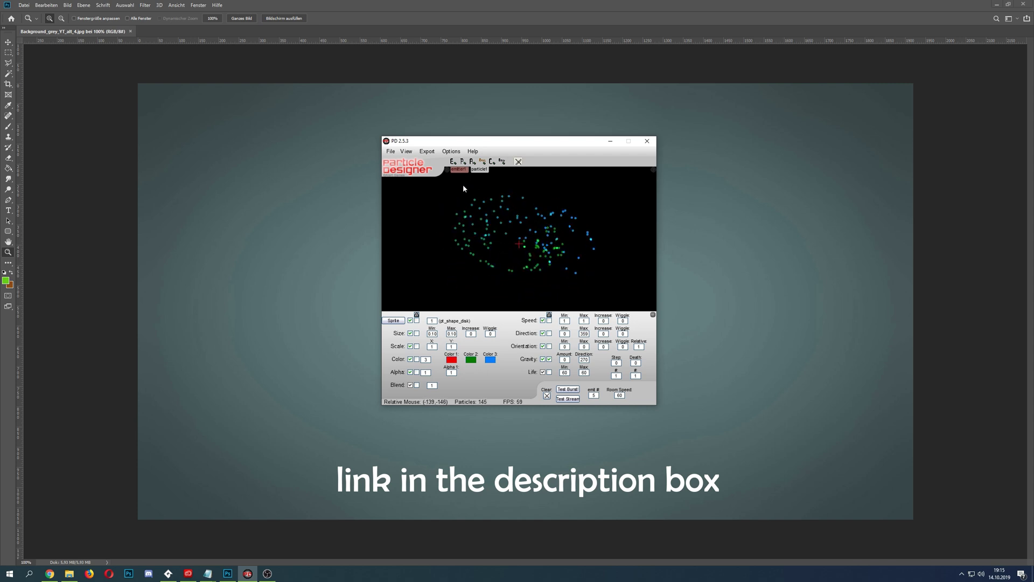
- Draw an elliptical region for emitter1 around the origin, reaching about 84 horizontally and 56 vertically each way
left_click(458, 169)
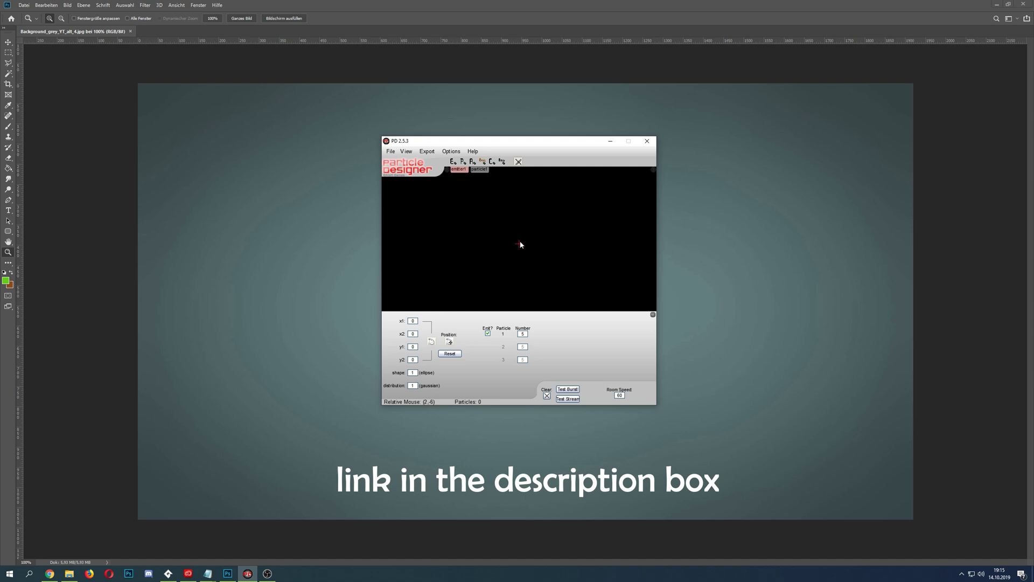
left_click(432, 343)
left_click_drag(493, 226, 552, 266)
- Test a burst and a stream from the elliptical emitter, and trail particles across the preview from the particle1 settings
left_click(567, 389)
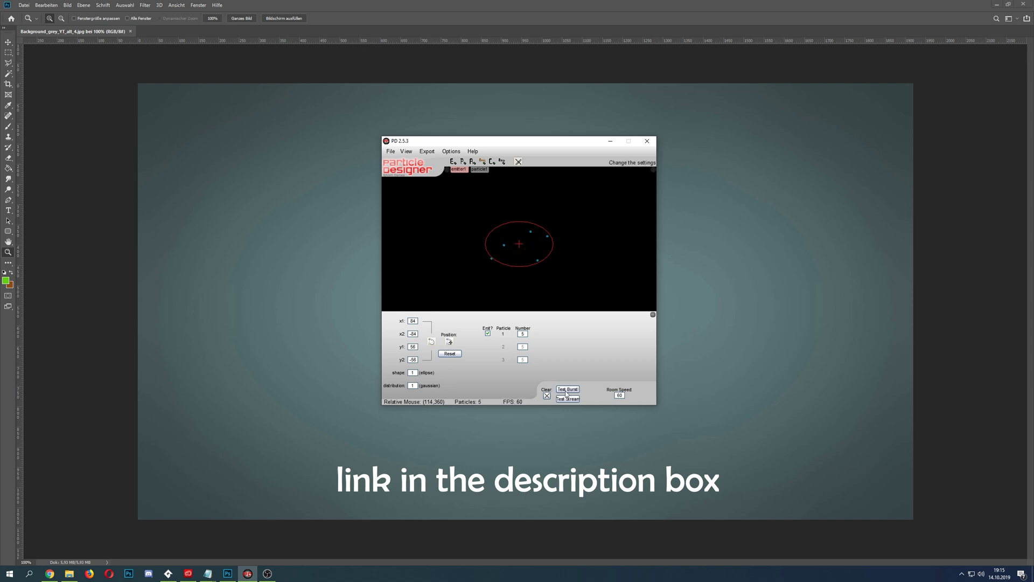
left_click(567, 398)
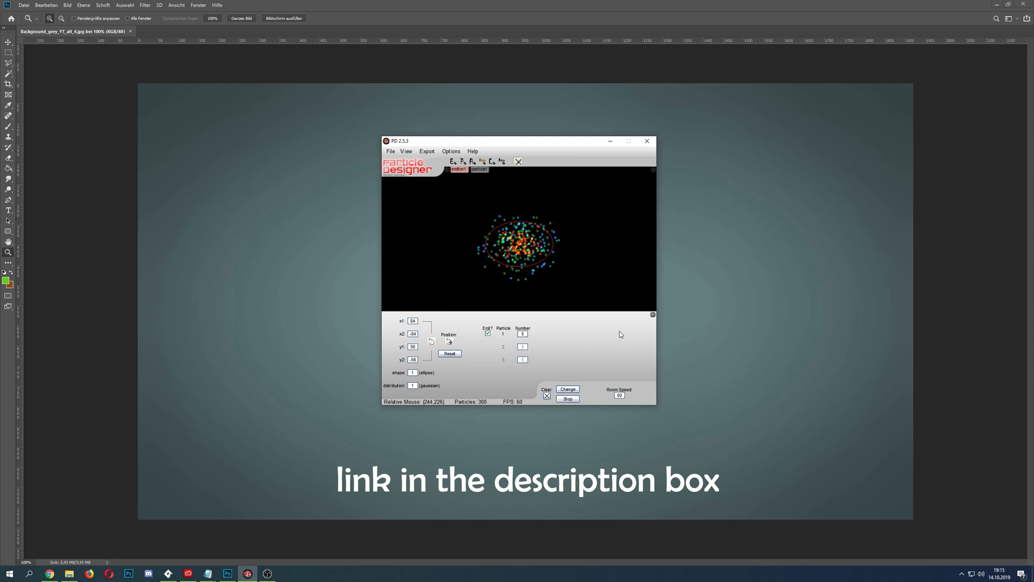
left_click(567, 399)
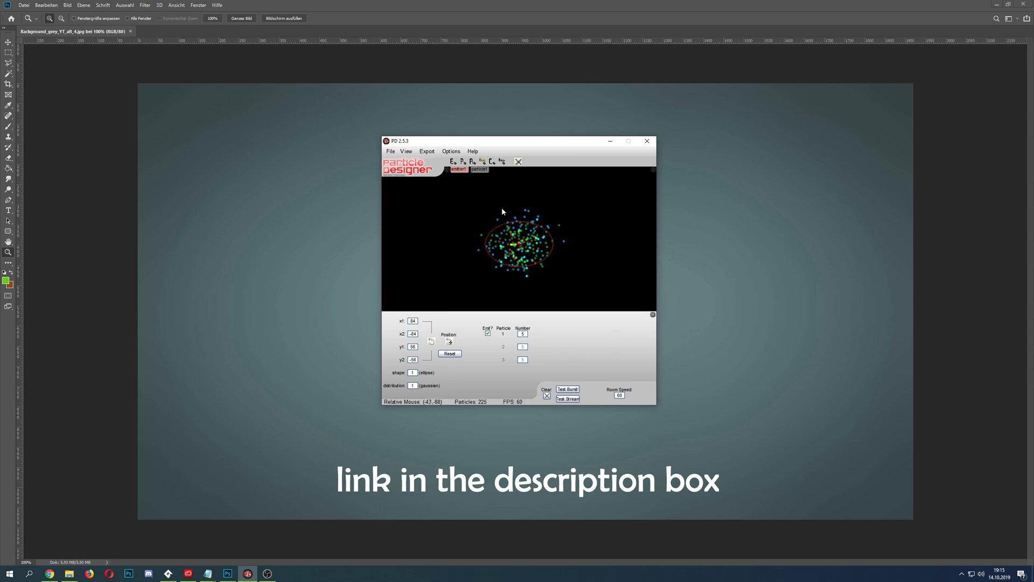
left_click(479, 169)
mouse_move(530, 221)
left_mouse_down()
mouse_move(542, 276)
mouse_move(486, 250)
mouse_move(554, 216)
mouse_move(550, 250)
mouse_move(484, 271)
mouse_move(572, 233)
left_mouse_up()
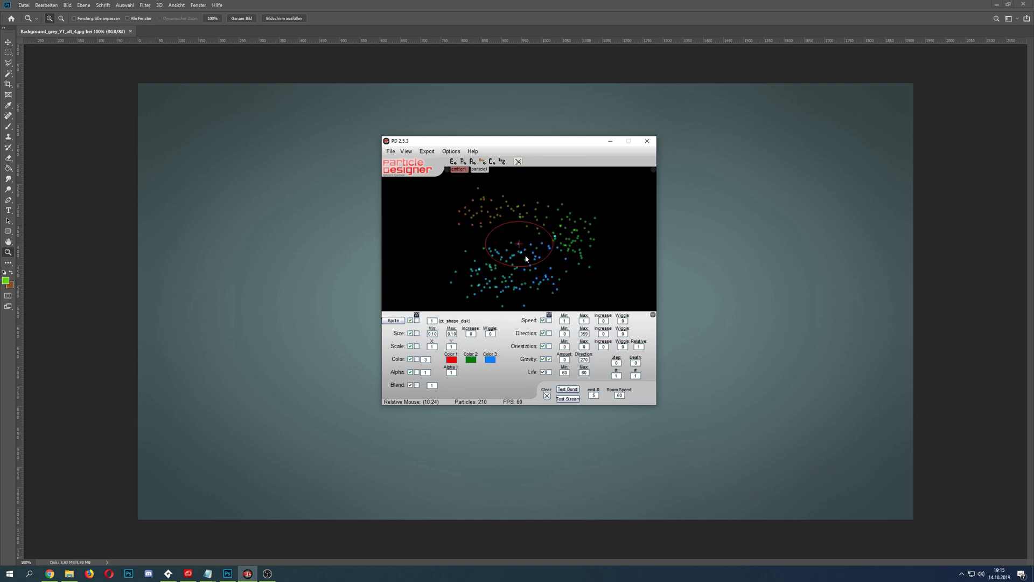
- Try to export the entire particle system as GML
left_click(455, 156)
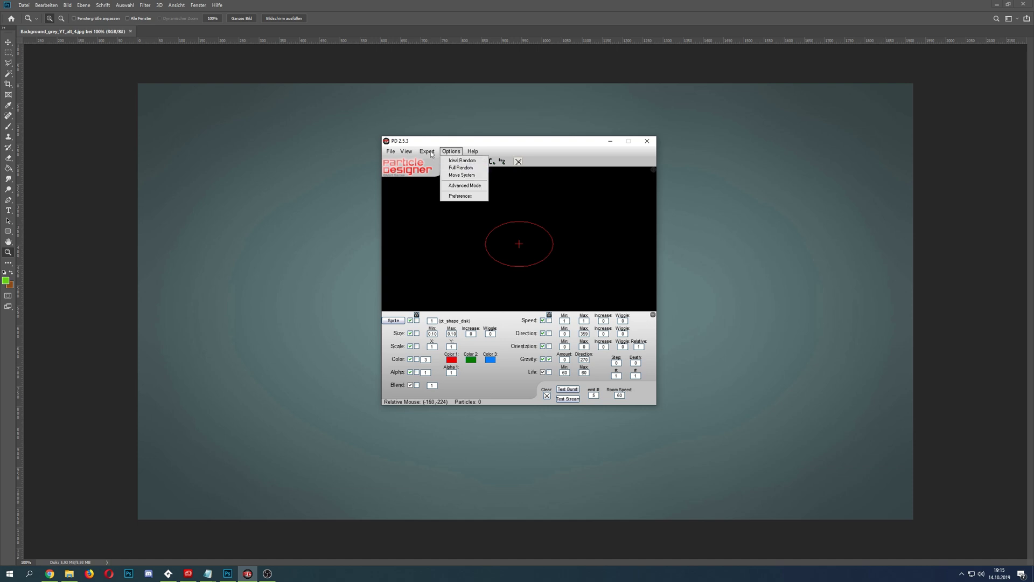
mouse_move(429, 154)
mouse_move(439, 178)
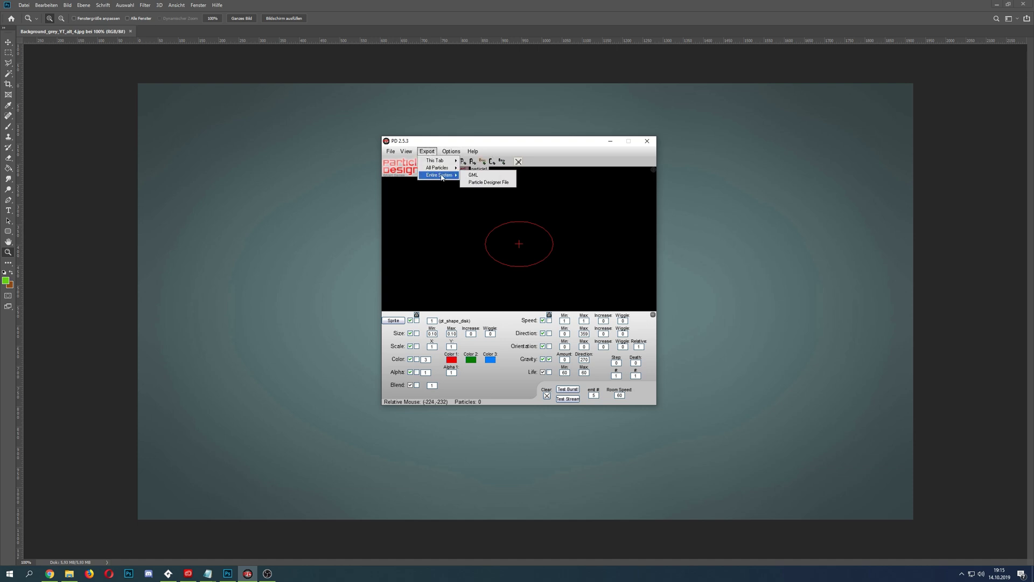
left_click(473, 175)
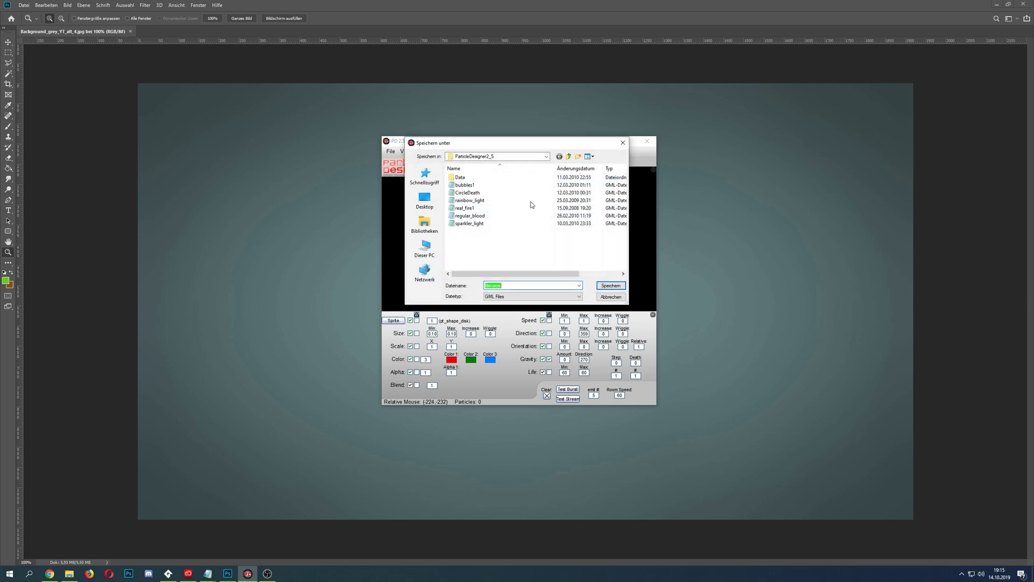
left_click(608, 293)
- Open the real_fire1 script in Notepad and examine the lines that define the particle1 type
mouse_move(208, 573)
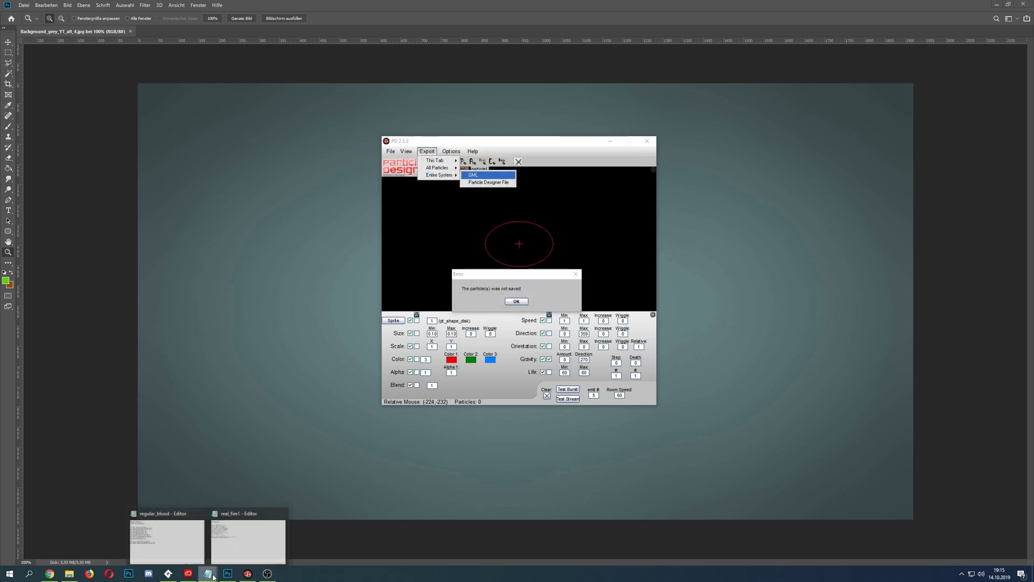
left_click(241, 539)
left_click_drag(466, 303, 307, 193)
left_click(383, 251)
left_click_drag(427, 207, 305, 199)
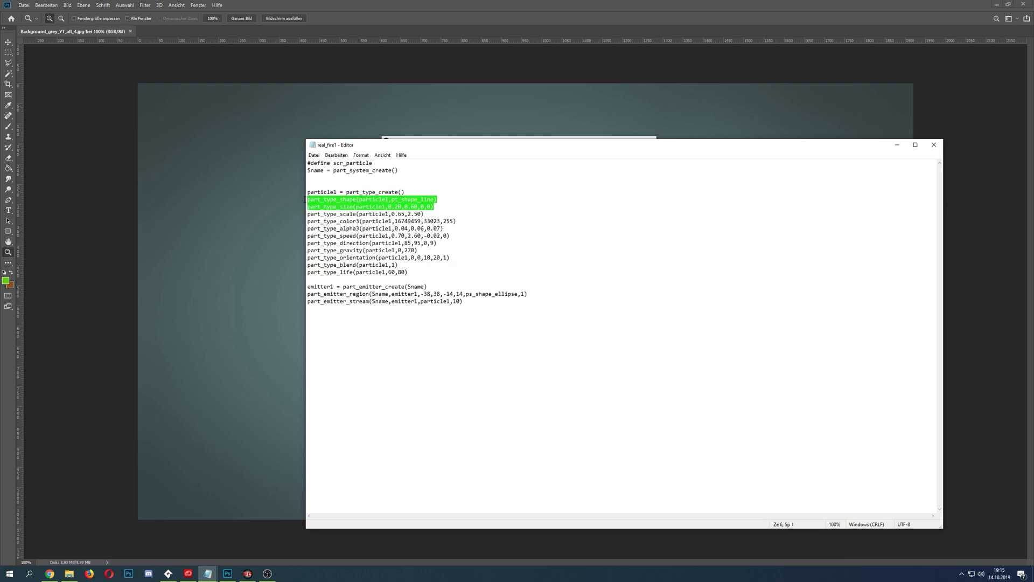
left_click_drag(412, 273, 308, 171)
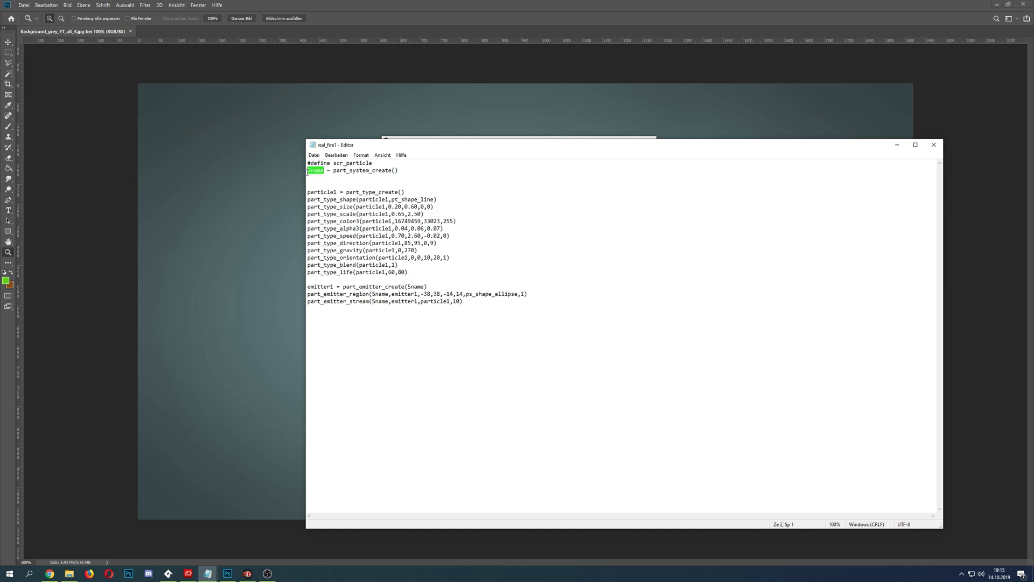
- Examine the Sname particle system variable and the emitter1 create, region and stream lines in the real_fire1 script
left_click(317, 176)
left_click_drag(323, 170, 307, 170)
left_click_drag(461, 306, 307, 286)
left_click(376, 301)
double_click(382, 294)
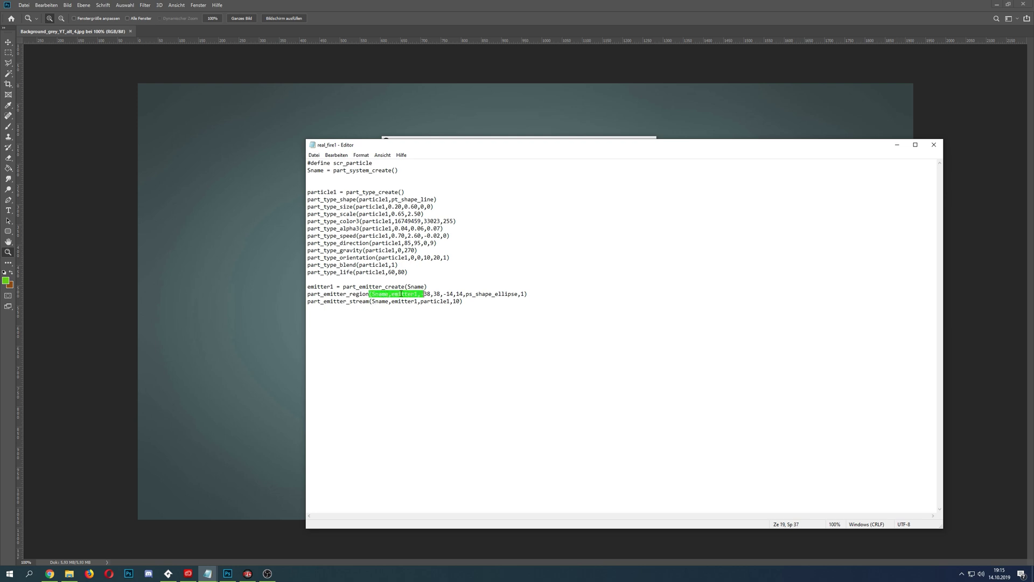
double_click(391, 303)
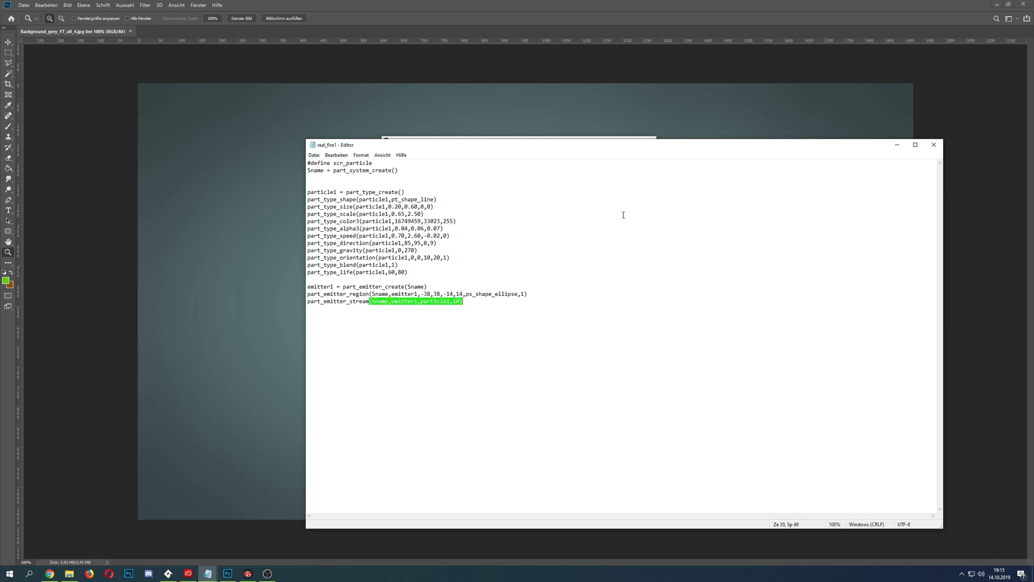
- Close the real_fire1 script, dismiss the export error in Particle Designer, and trail particles across the preview again
left_click(933, 144)
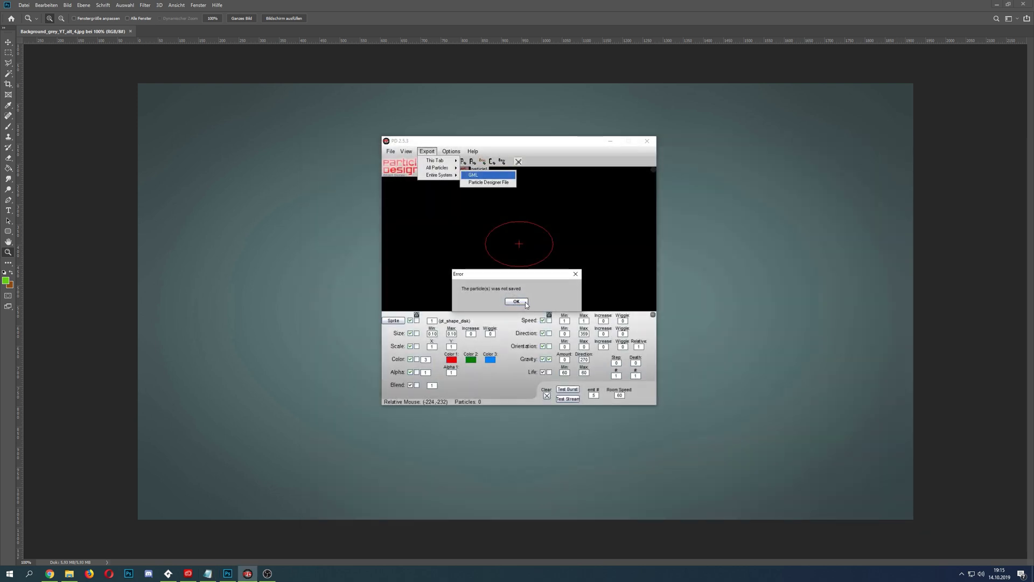
left_click(525, 302)
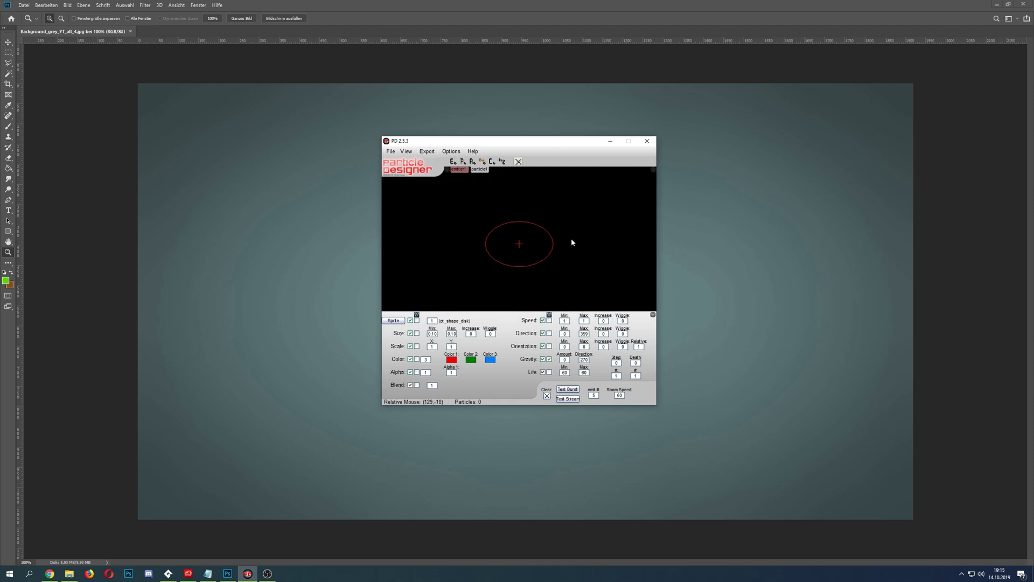
mouse_move(572, 239)
left_mouse_down()
mouse_move(546, 216)
mouse_move(560, 244)
mouse_move(519, 275)
mouse_move(473, 247)
mouse_move(578, 212)
mouse_move(484, 199)
mouse_move(544, 268)
mouse_move(471, 259)
mouse_move(593, 234)
mouse_move(498, 214)
mouse_move(573, 247)
mouse_move(514, 228)
left_mouse_up()
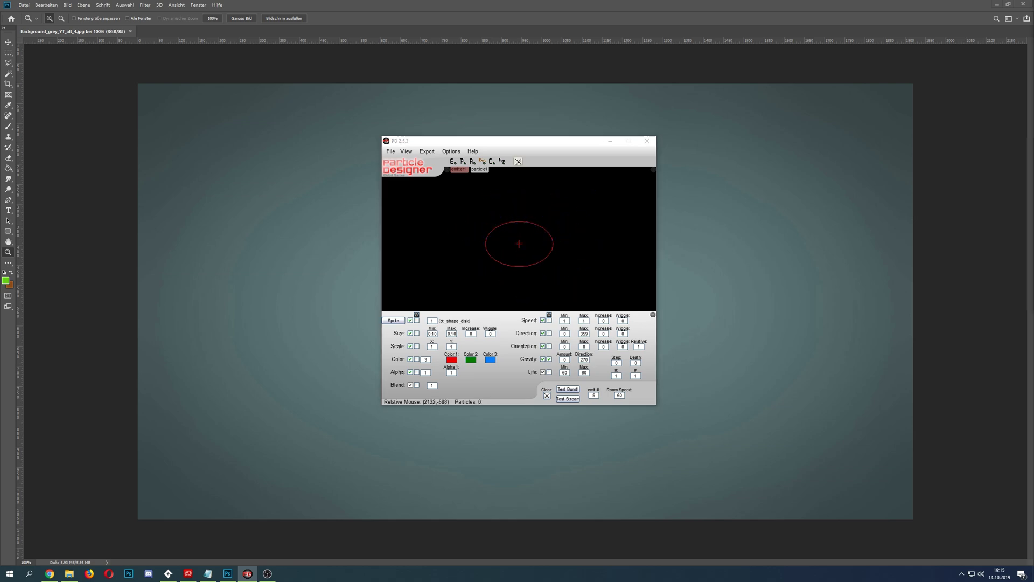
- Switch to Chrome, look through the Google results for "particle designer game maker", and show Alert Studios' Particle Designer 3 page
left_click_drag(1033, 117, 632, 2)
left_click(67, 7)
scroll(290, 254, "up", 2)
scroll(290, 254, "up", 4)
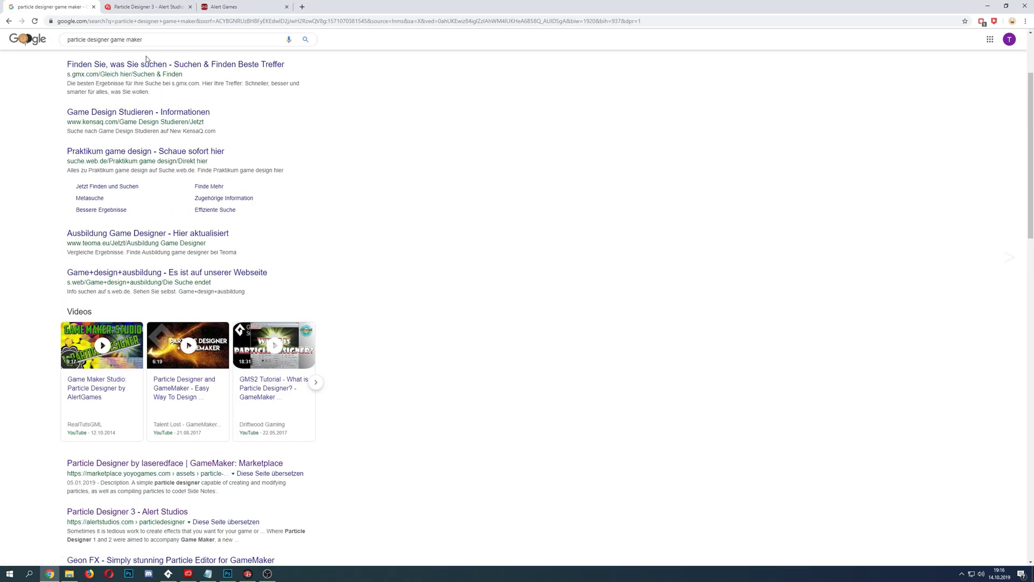
left_click(137, 7)
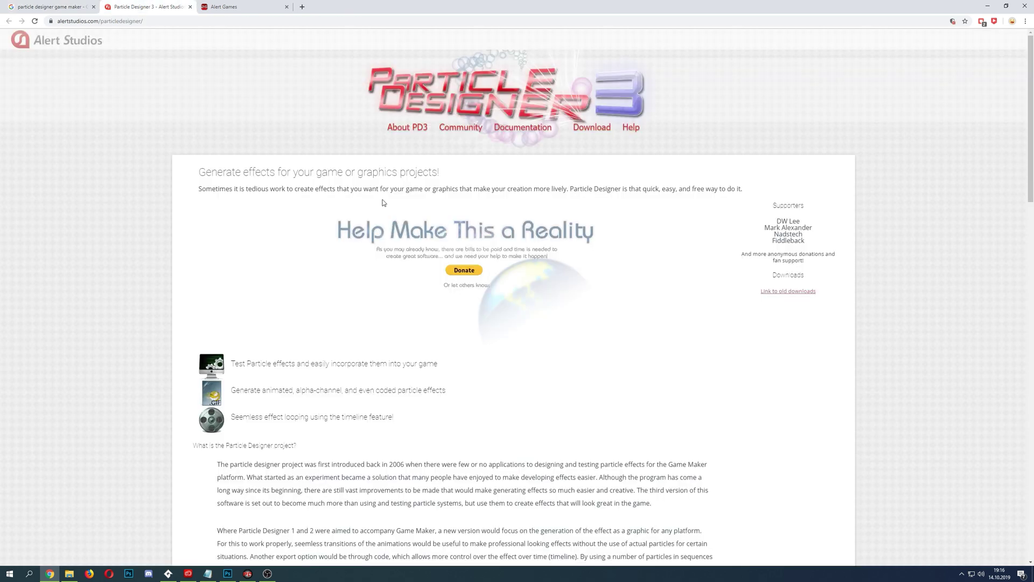
- Follow the link to old downloads on the Particle Designer 3 page and show the version 2.5 updates and download links
scroll(452, 259, "down", 1)
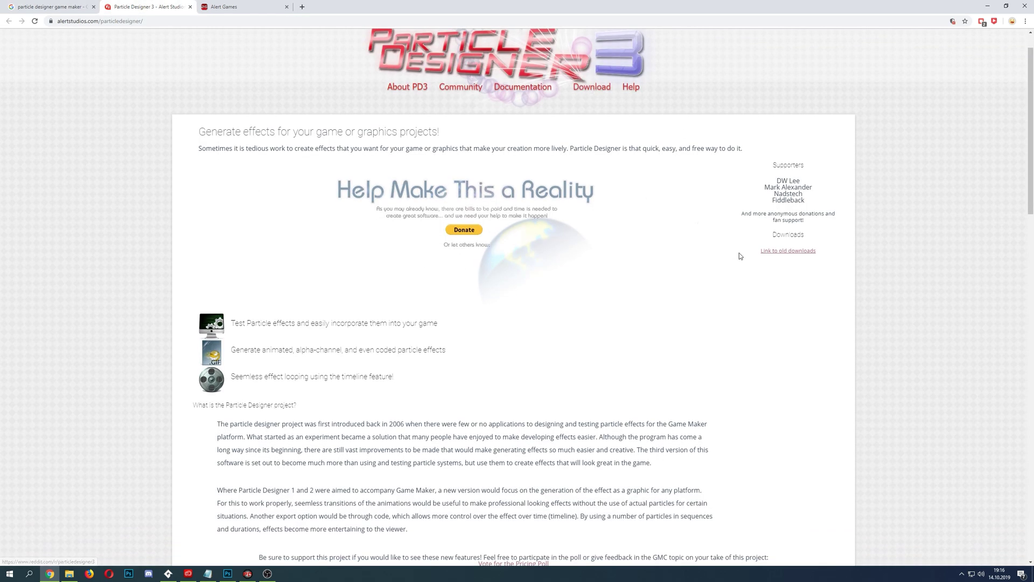
left_click(794, 255)
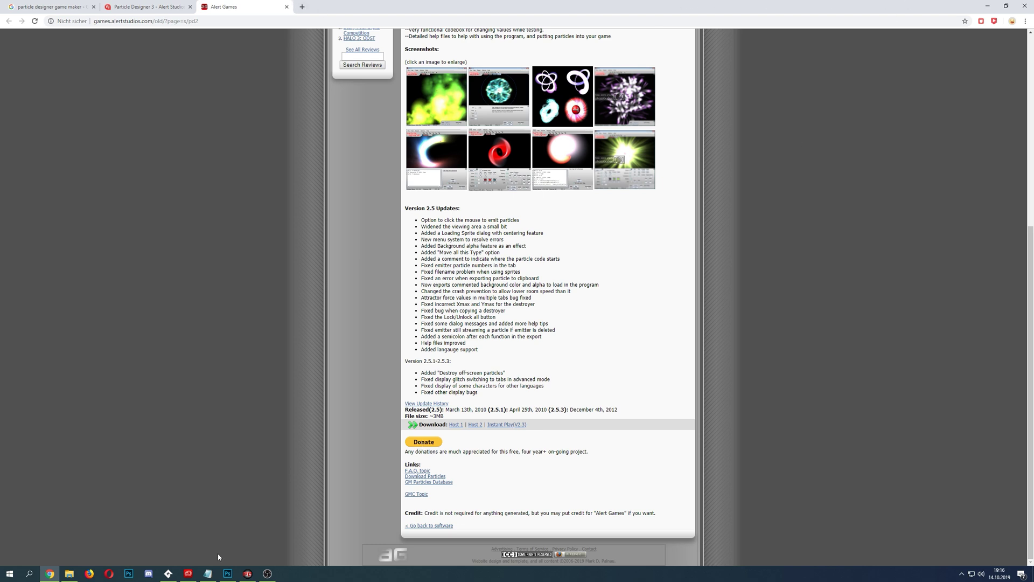
- Switch to Particle Designer, shift its window slightly over the download page, and trail test particles around the emitter in the preview
left_click(247, 573)
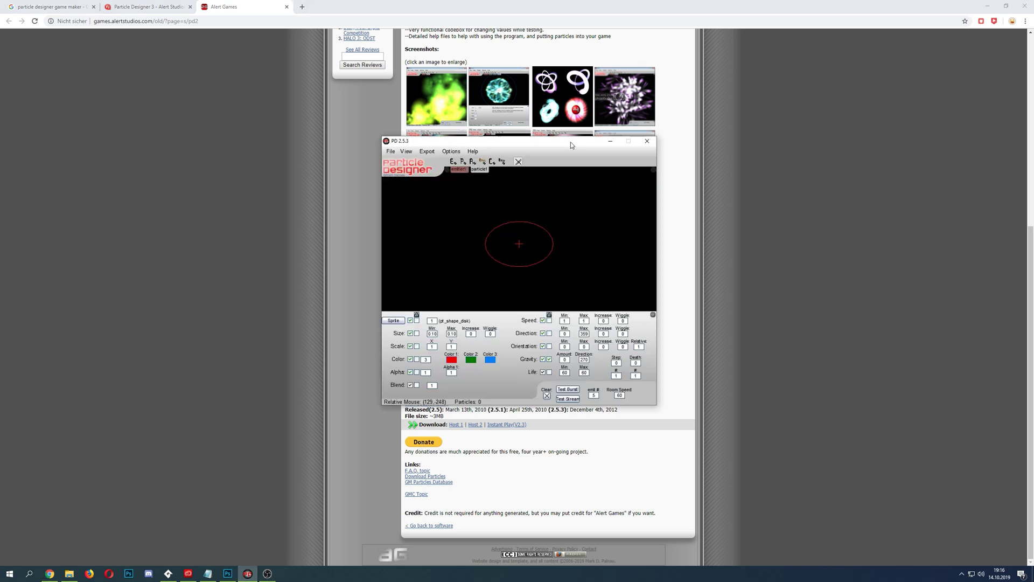
mouse_move(571, 142)
left_mouse_down()
mouse_move(551, 153)
mouse_move(563, 138)
left_mouse_up()
mouse_move(530, 269)
left_mouse_down()
mouse_move(525, 207)
mouse_move(499, 270)
mouse_move(490, 198)
mouse_move(514, 277)
left_mouse_up()
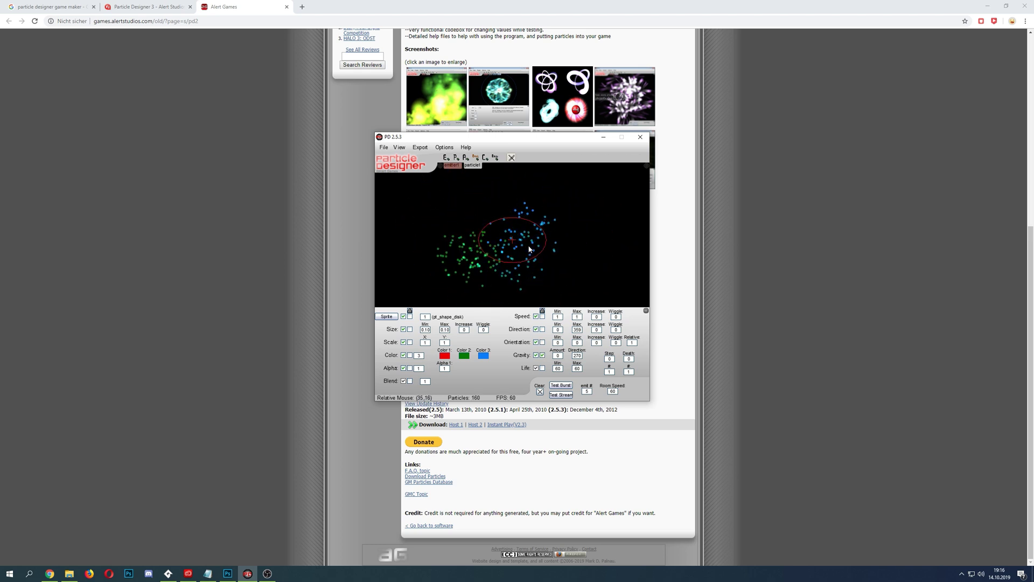
left_click(549, 227)
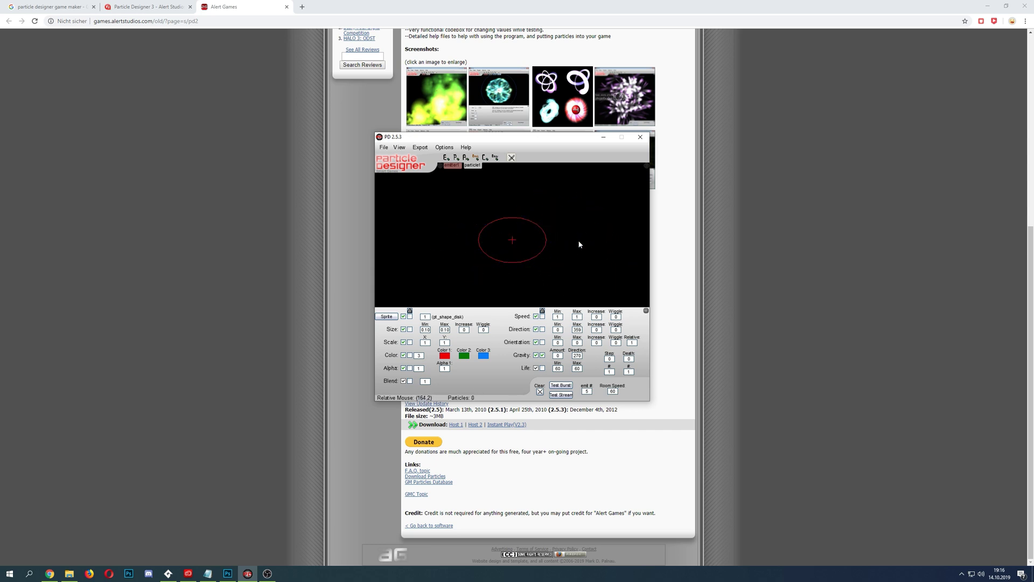
mouse_move(512, 193)
left_mouse_down()
mouse_move(460, 217)
mouse_move(488, 252)
mouse_move(502, 234)
mouse_move(550, 234)
left_mouse_up()
mouse_move(560, 252)
left_mouse_down()
mouse_move(531, 219)
mouse_move(445, 254)
mouse_move(539, 189)
mouse_move(536, 261)
mouse_move(570, 253)
mouse_move(543, 256)
left_mouse_up()
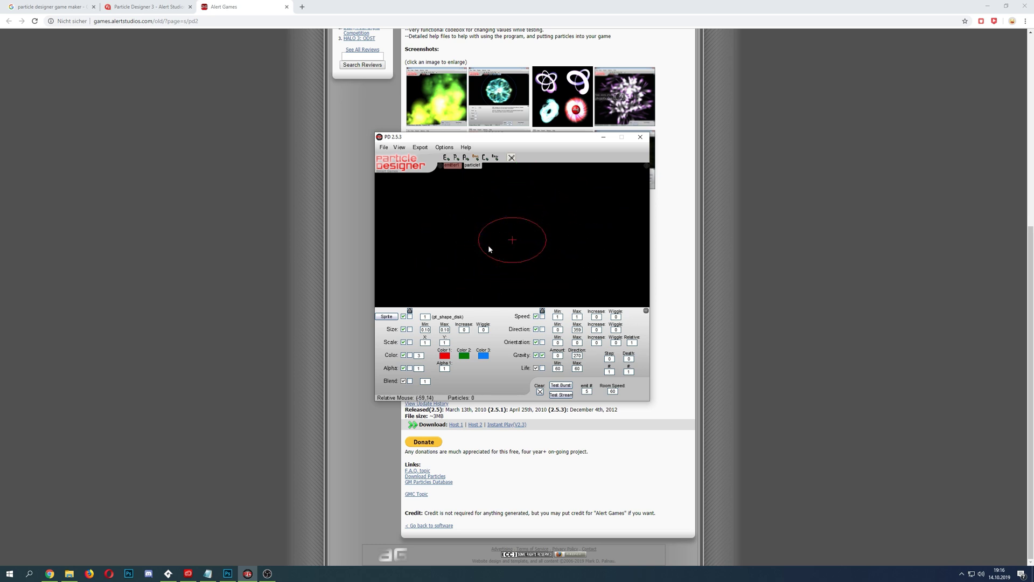